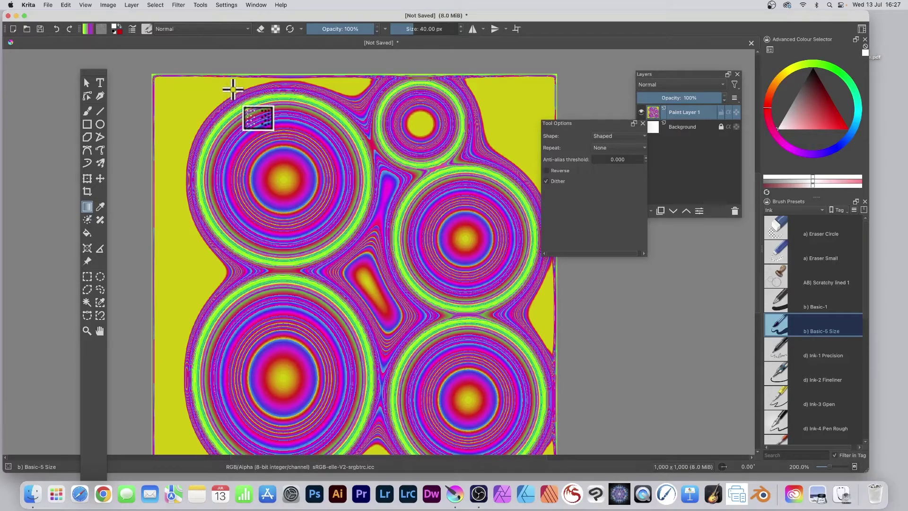
Delete the old concentric-ring gradient artwork, leaving a blank white canvas
key("Delete")
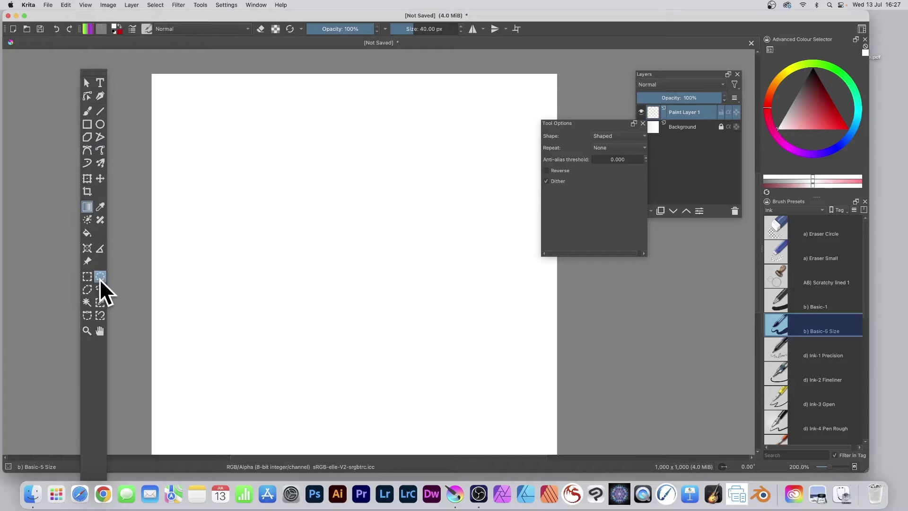
Add five elliptical circle selections: upper-left, top-right, lower-left, large lower-right, small top-left
left_click(100, 276)
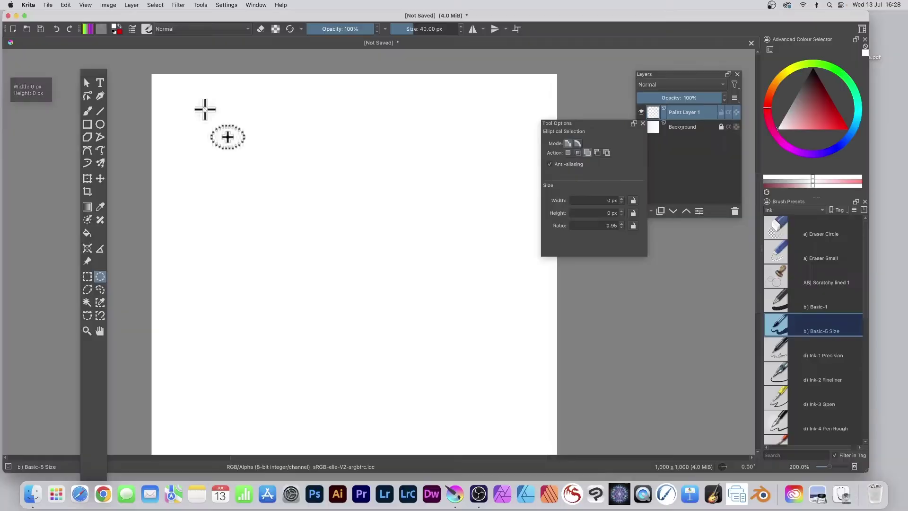
left_click_drag(204, 109, 377, 279)
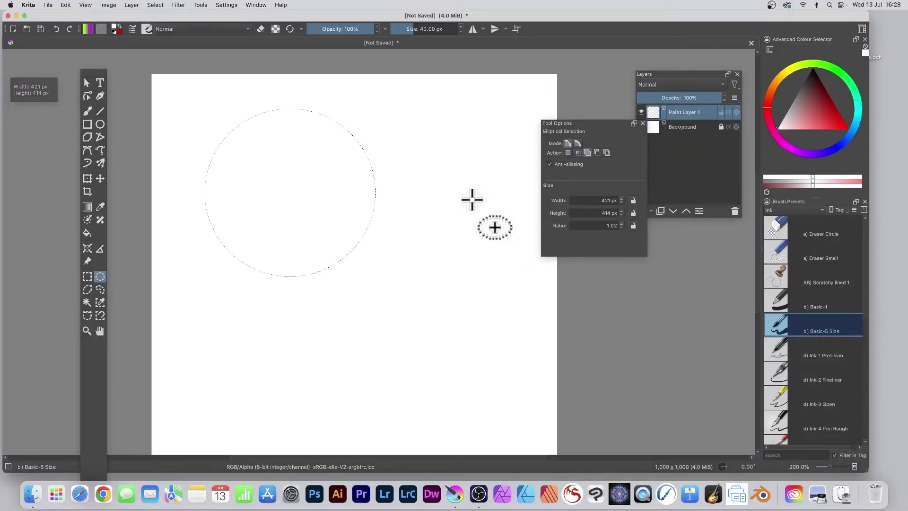
left_click_drag(387, 74, 558, 225)
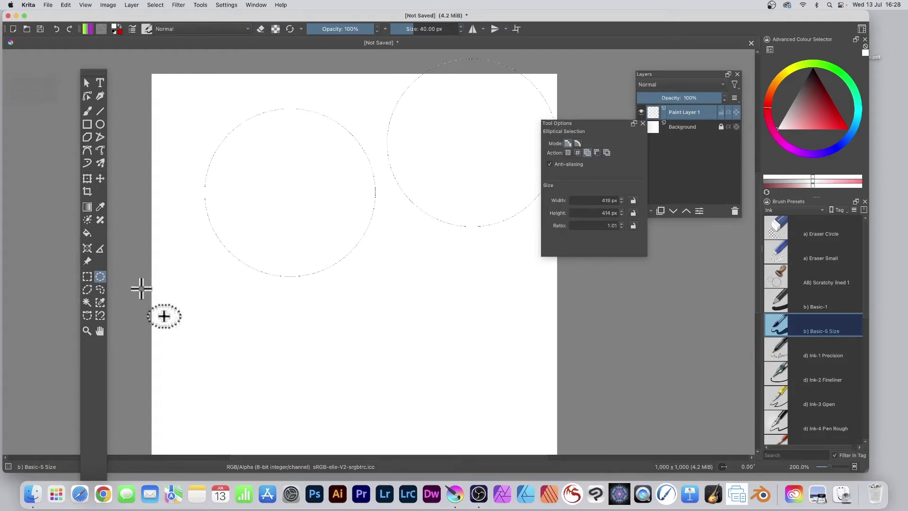
left_click_drag(151, 297, 296, 435)
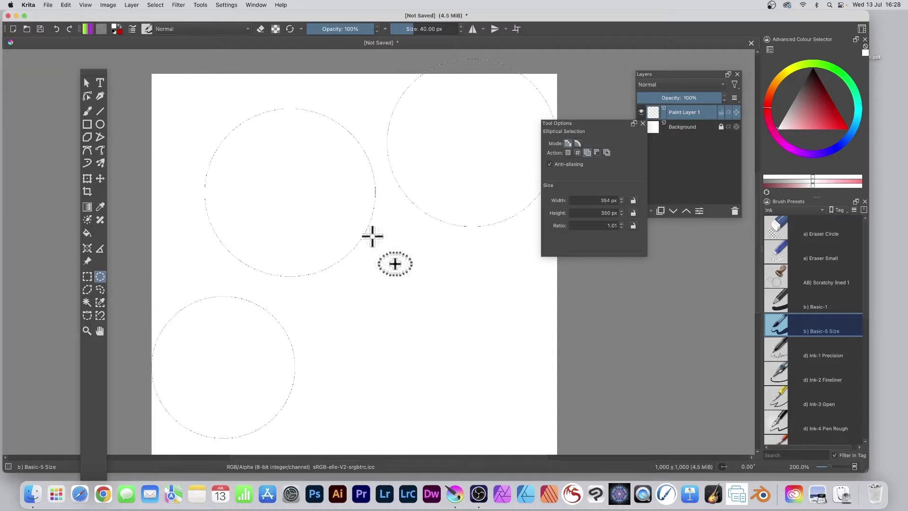
left_click_drag(372, 236, 569, 422)
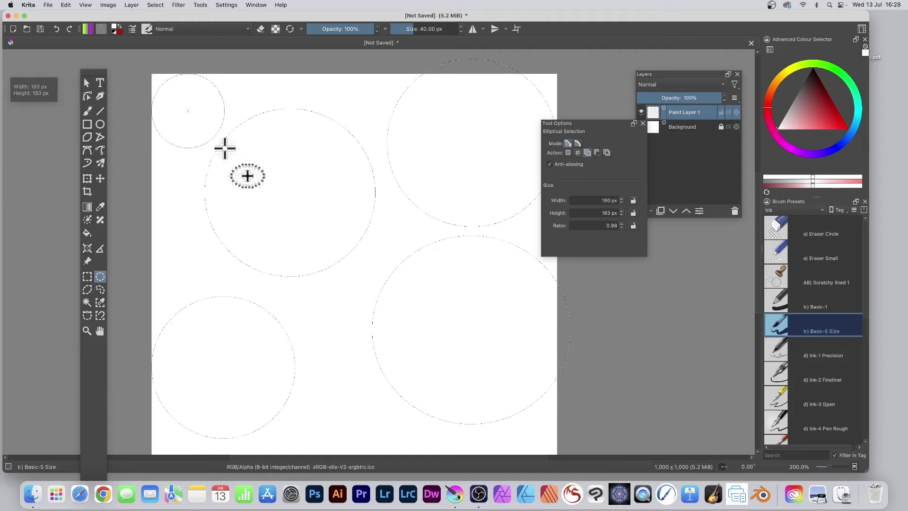
left_click_drag(227, 144, 140, 102)
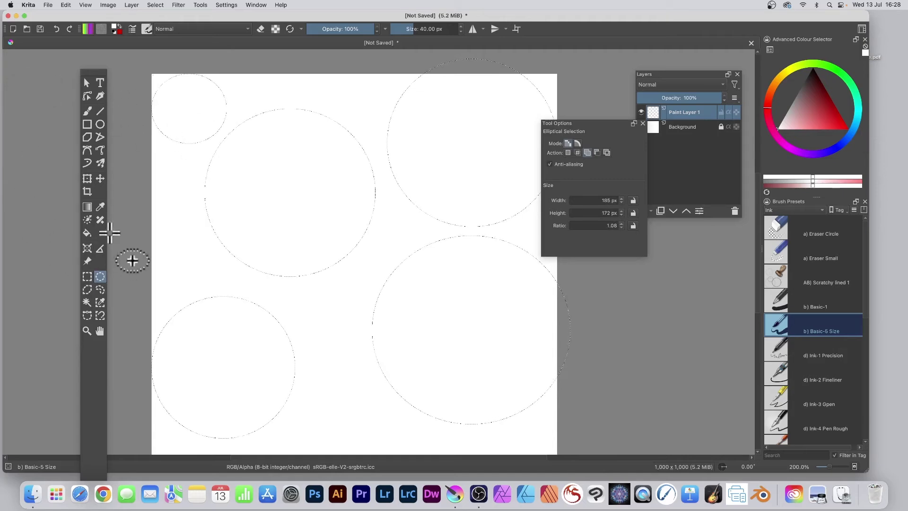
Make the rainbow preset Gradient 2838 the Gradient tool's active gradient
left_click(88, 207)
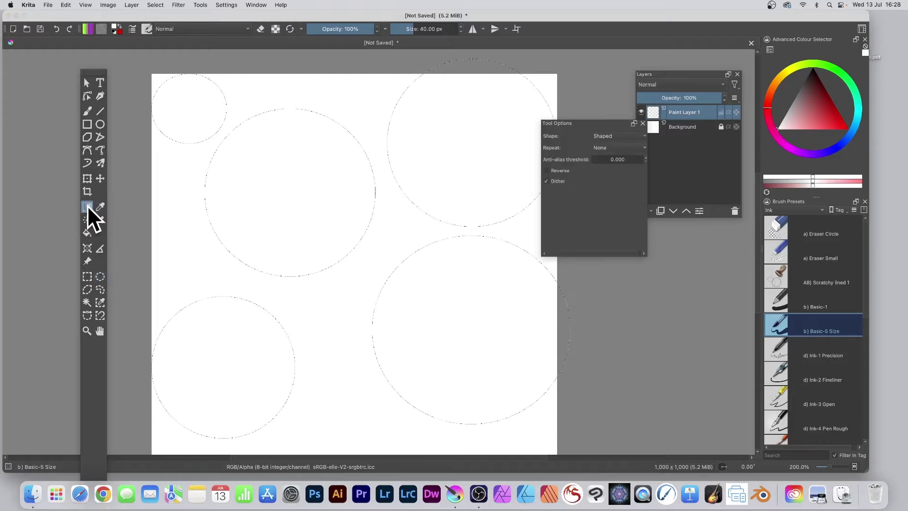
left_click(87, 28)
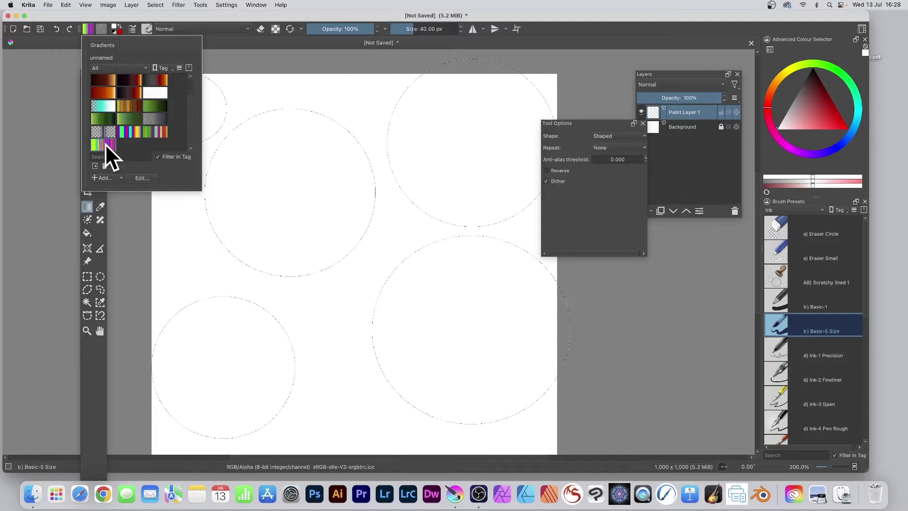
left_click(128, 132)
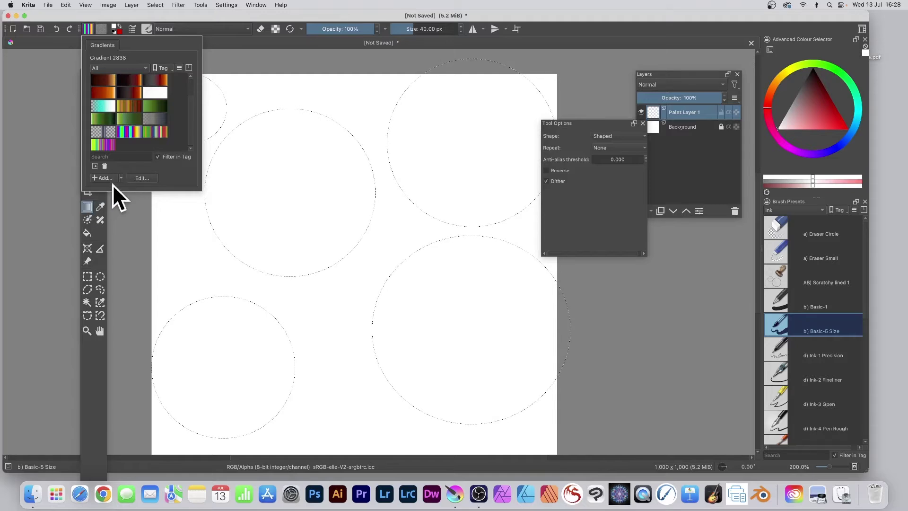
left_click(119, 178)
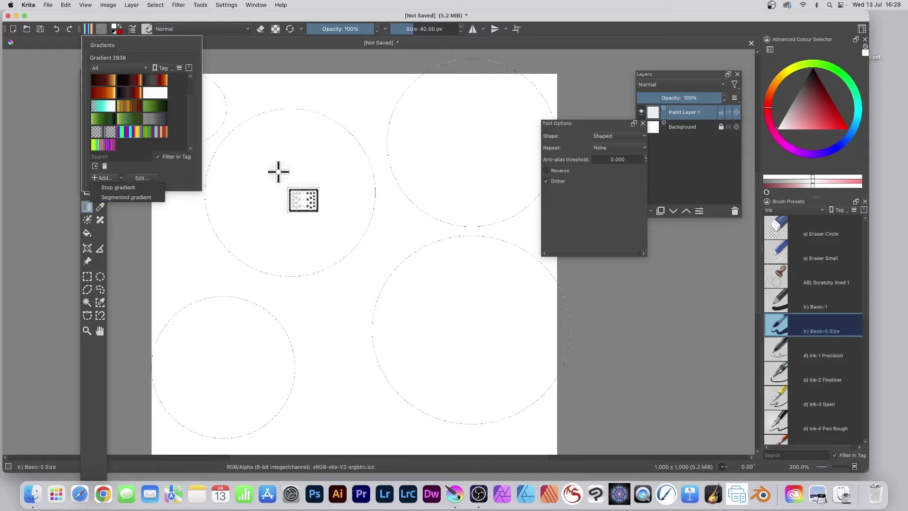
Fill the five circles with the rainbow gradient, keeping the shape set to Shaped
left_click_drag(273, 170, 443, 305)
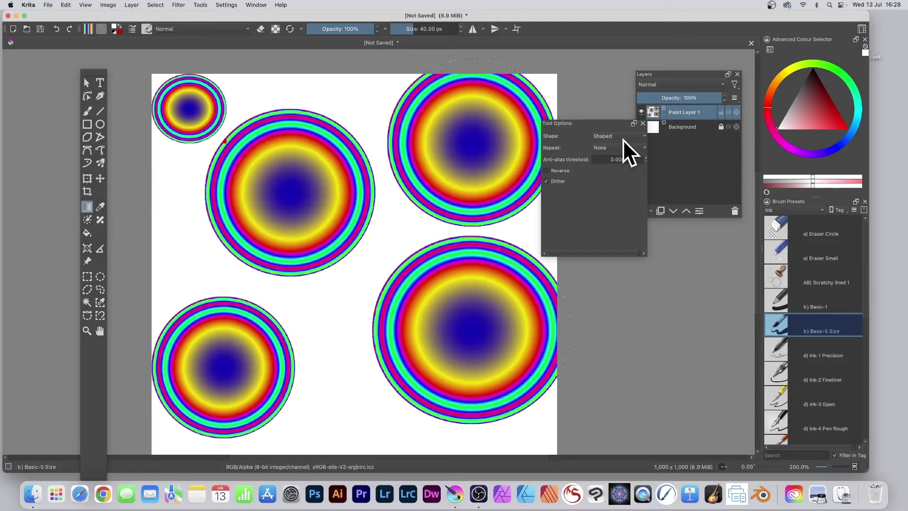
left_click(619, 137)
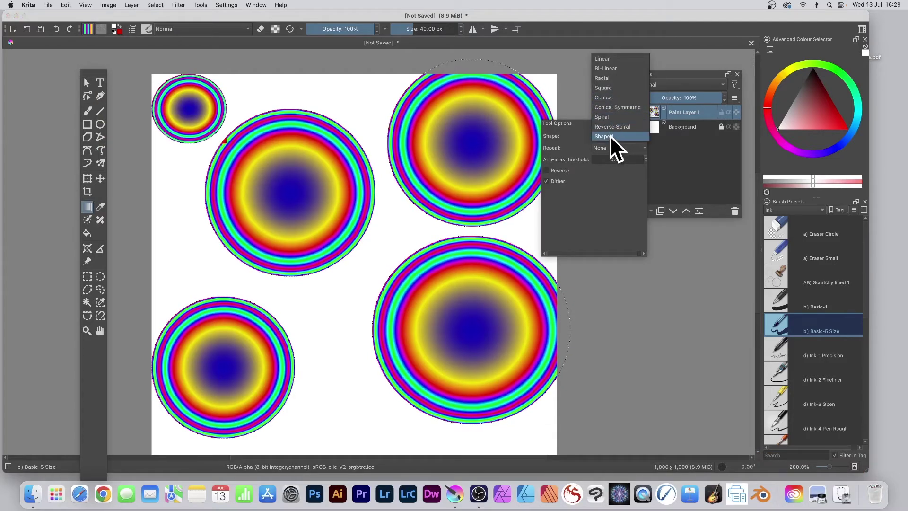
left_click(609, 137)
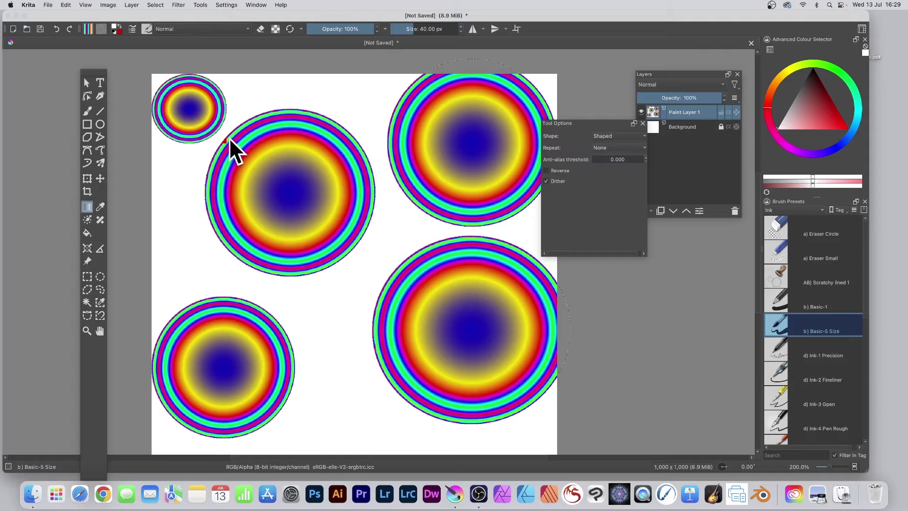
Invert the selection and try a background gradient, then undo the background and circle fills
left_click(155, 5)
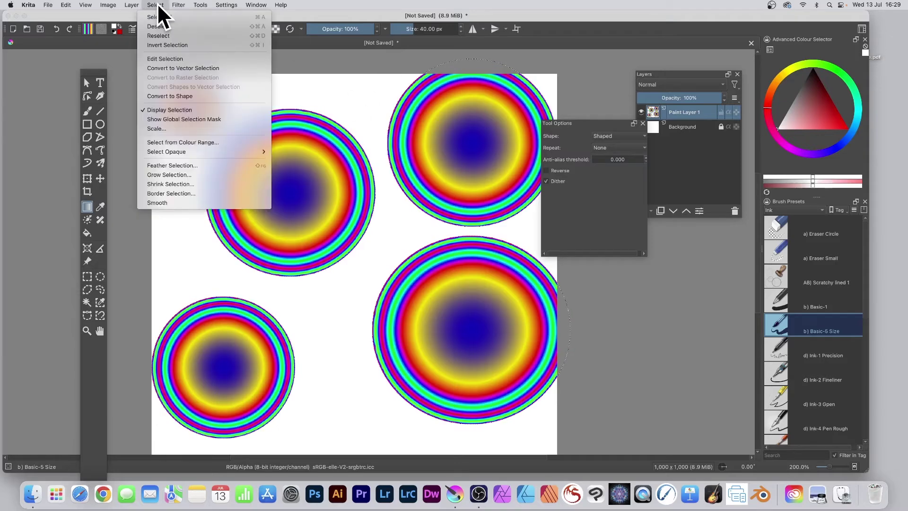
left_click(157, 47)
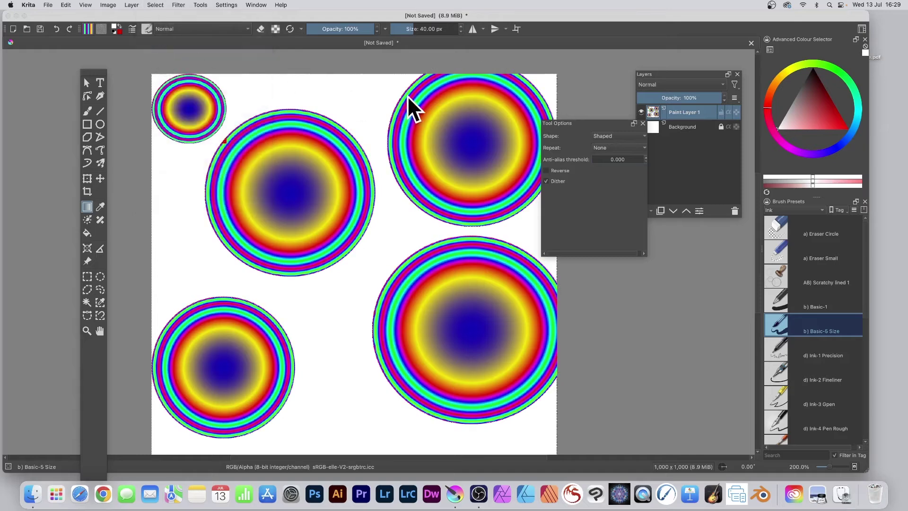
mouse_move(383, 74)
left_mouse_down()
mouse_move(325, 201)
mouse_move(278, 366)
left_mouse_up()
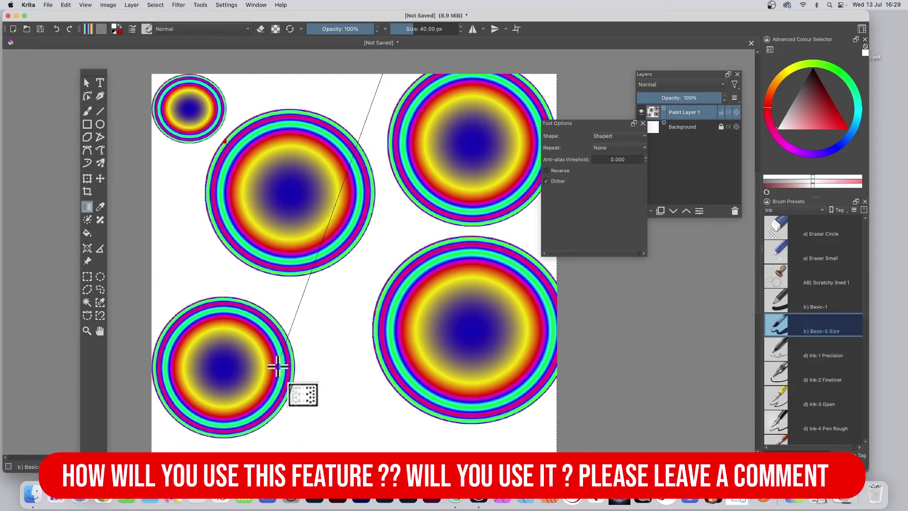
left_click_drag(277, 367, 277, 367)
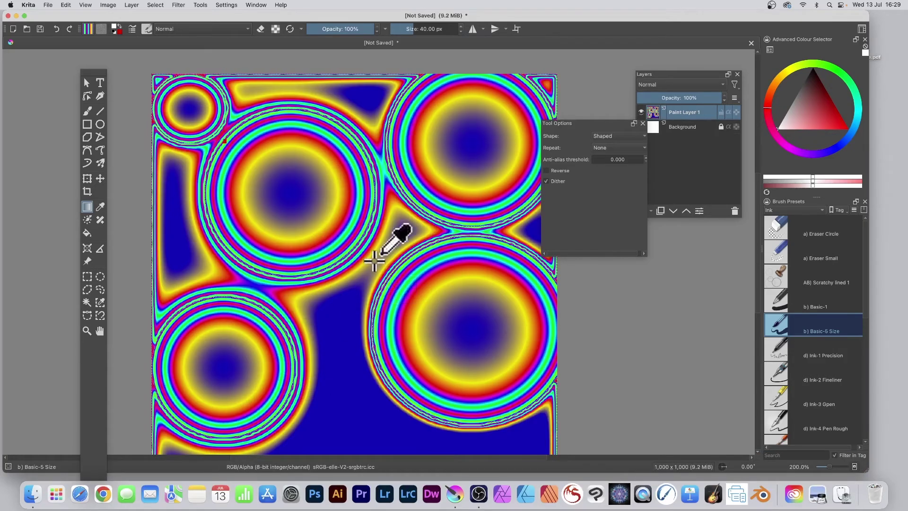
key("ctrl+z")
key("ctrl+z")
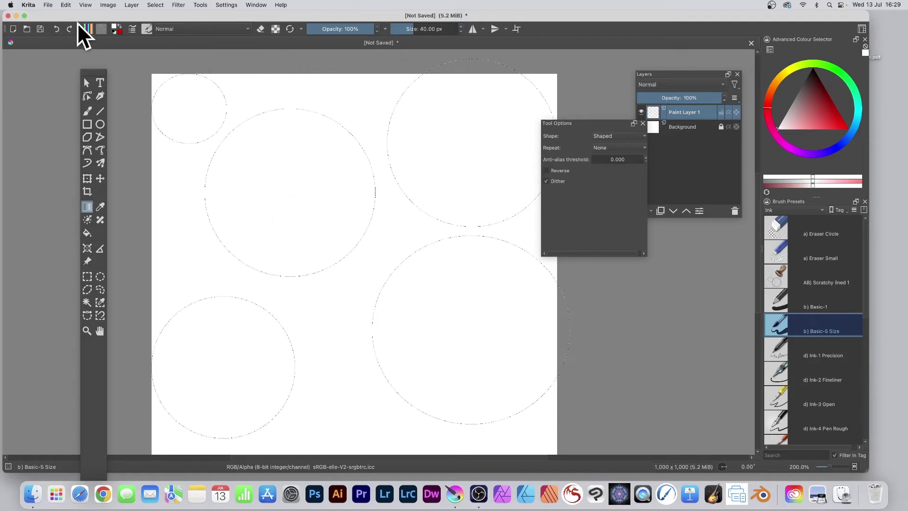
Refill the circles with the purple-and-yellow shaped gradient preset
left_click(88, 30)
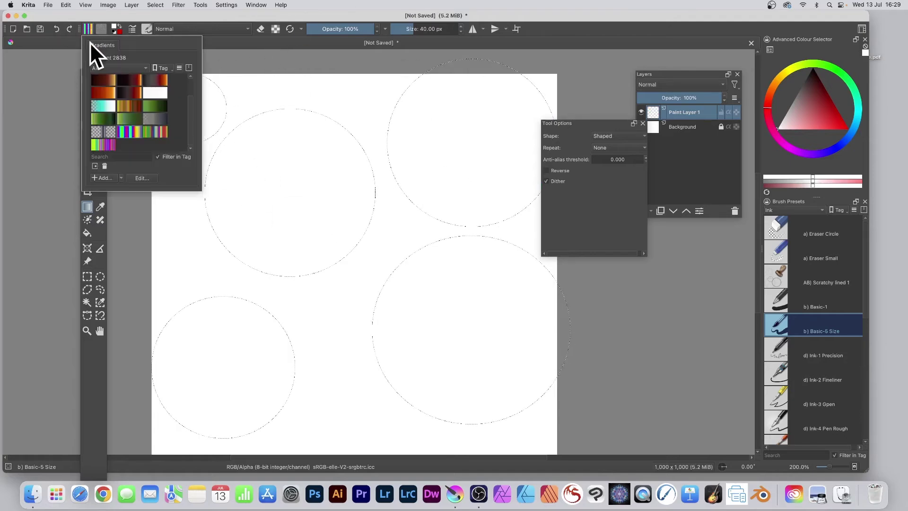
left_click(102, 146)
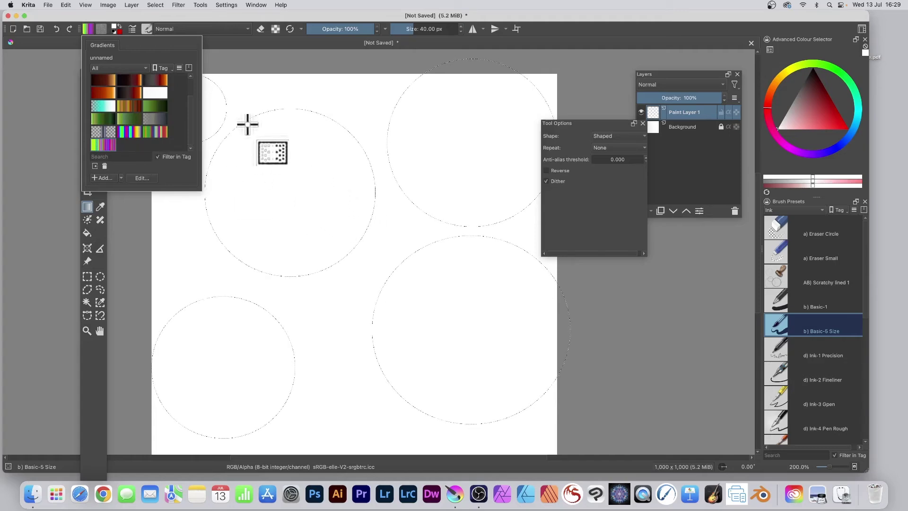
left_click(401, 254)
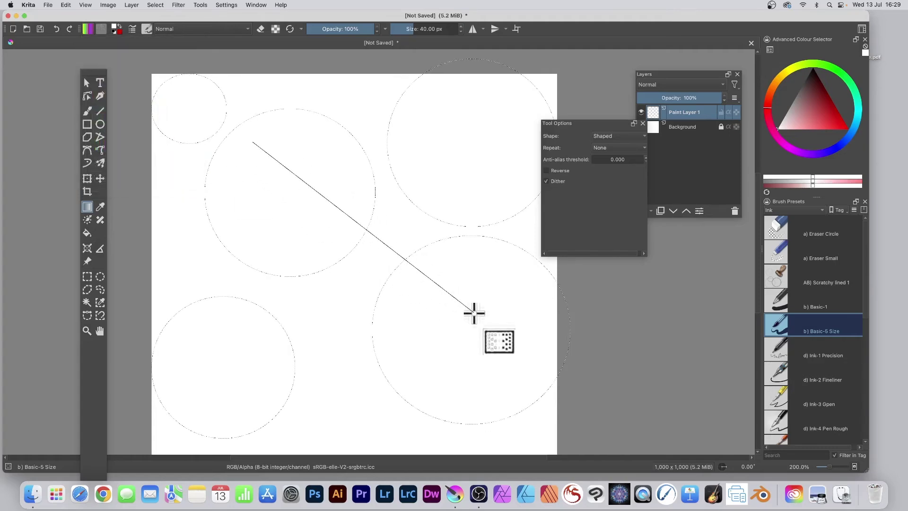
left_click_drag(251, 144, 474, 314)
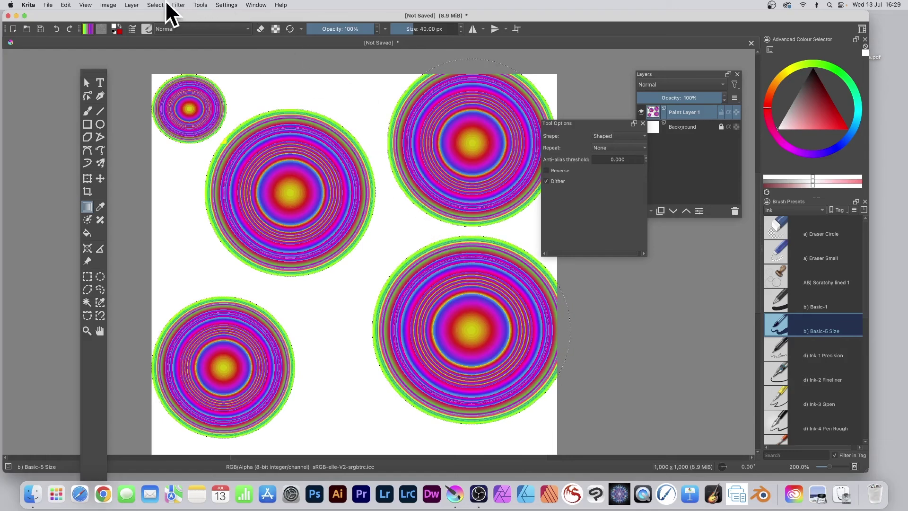
Invert the selection and fill the background with the purple-to-yellow shaped gradient
left_click(154, 4)
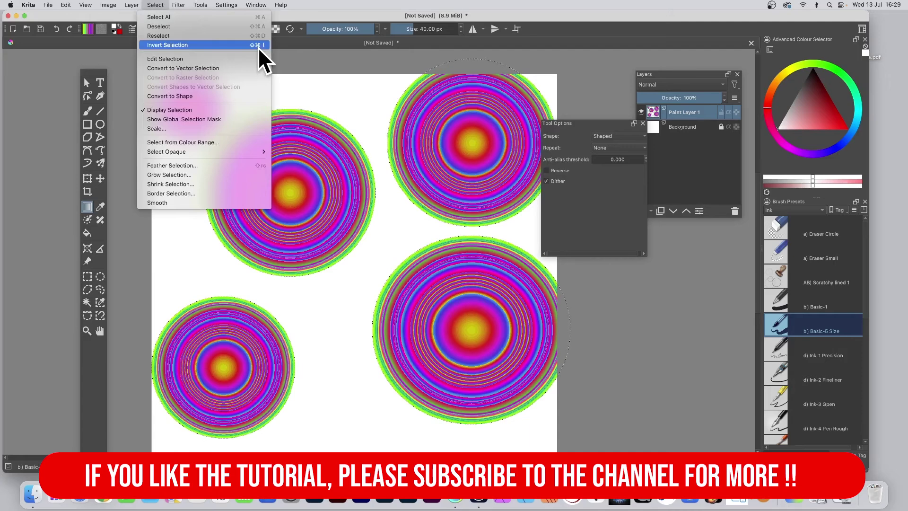
left_click(204, 43)
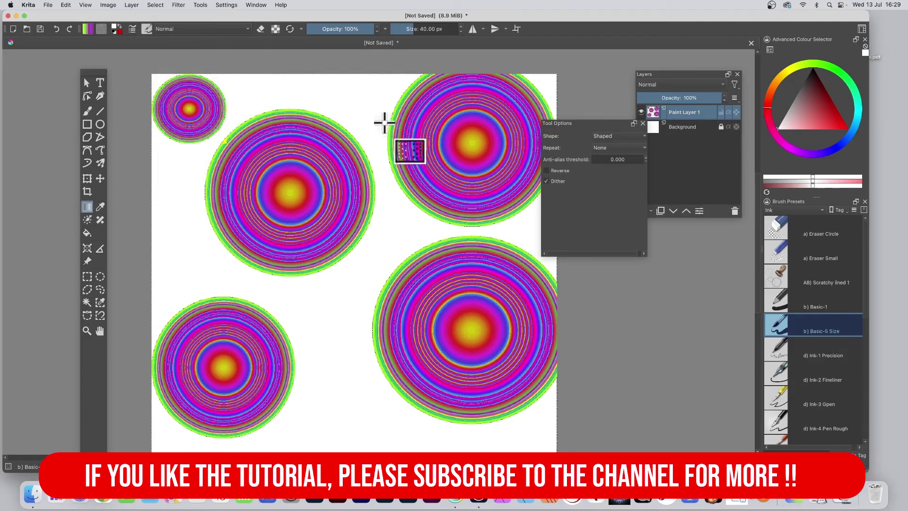
mouse_move(355, 73)
left_mouse_down()
mouse_move(157, 228)
mouse_move(126, 262)
left_mouse_up()
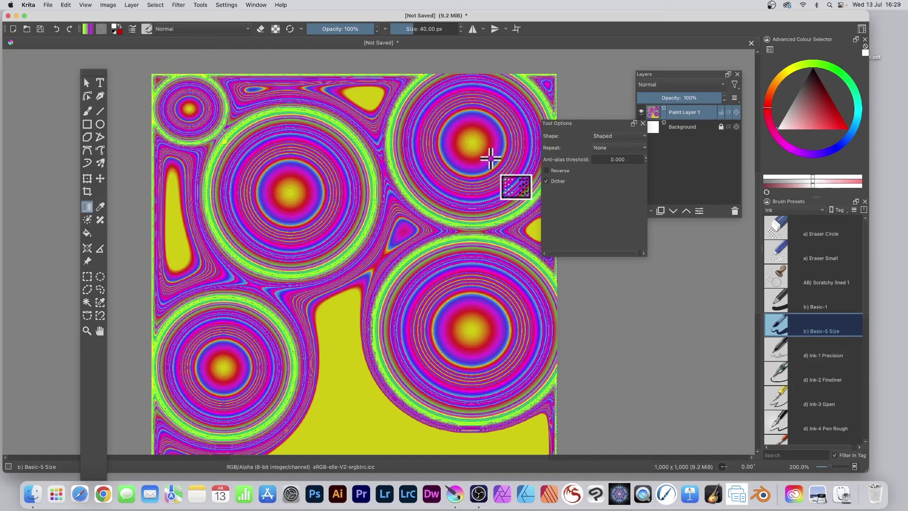
Open the Select menu to clear the active selection
left_click(156, 5)
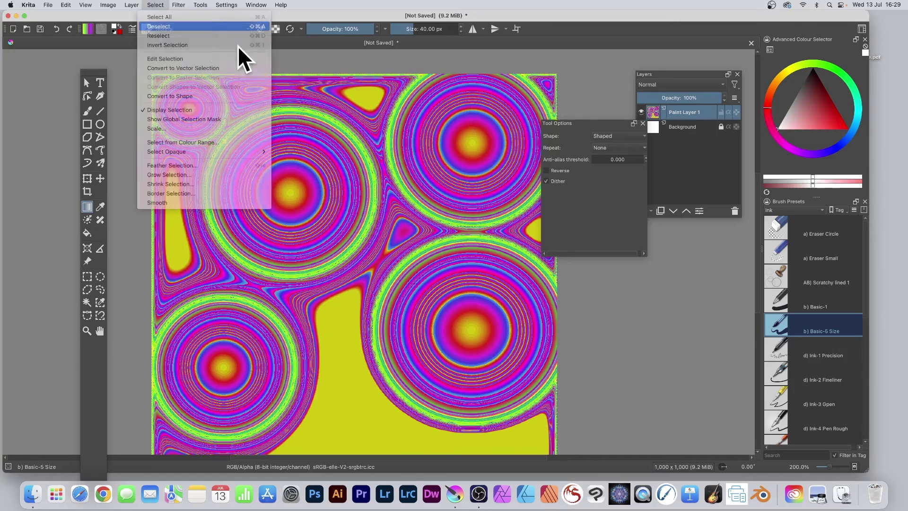